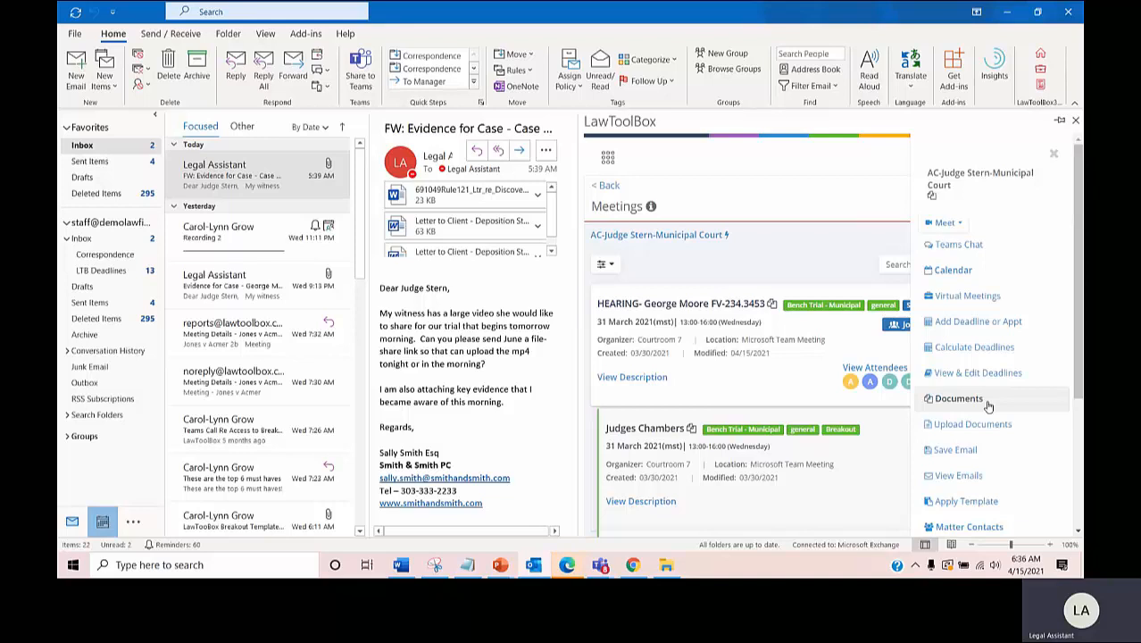
Step: Switch to Edge to browse the court site's General folder and its first hearing folder, and view the General channel files in Teams
{"action": "left_click", "coordinate": [566, 564]}
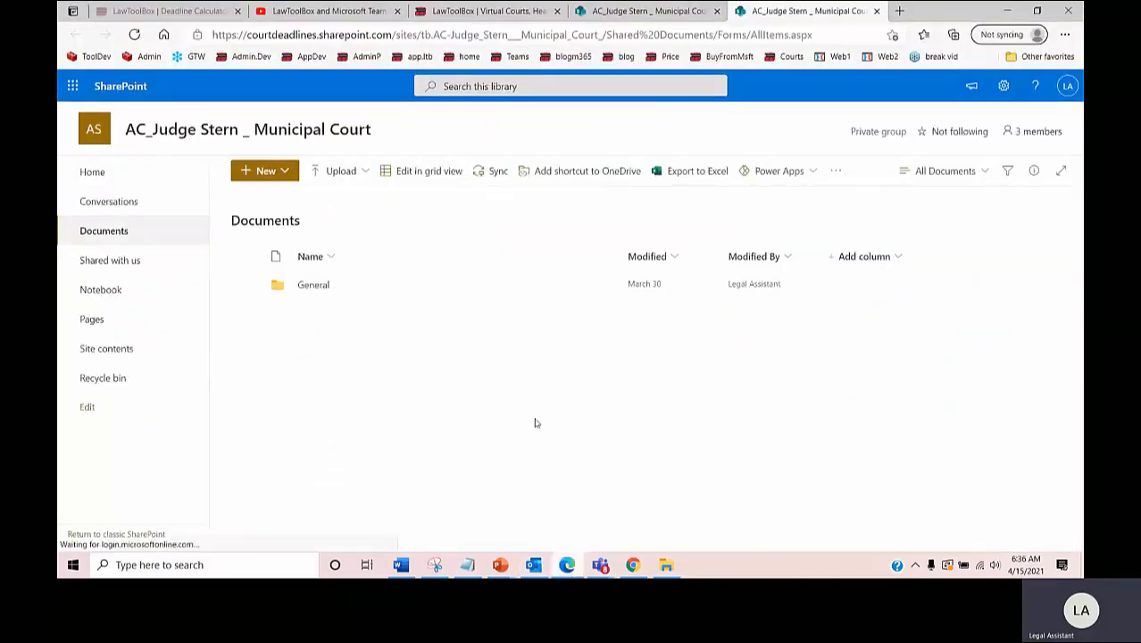
{"action": "left_click", "coordinate": [316, 287]}
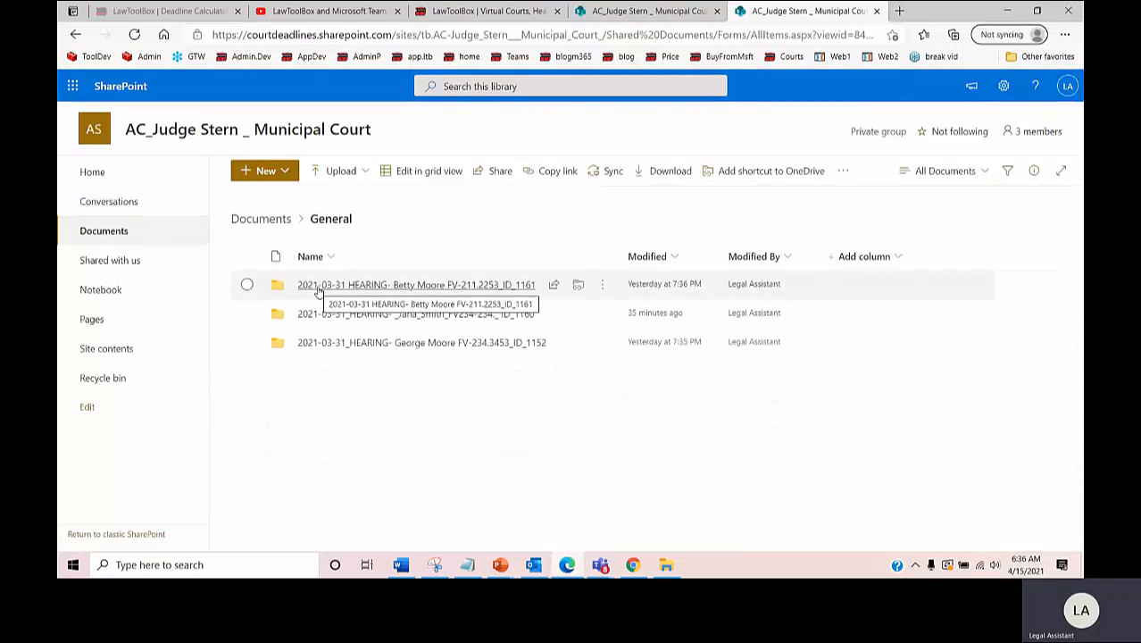
{"action": "left_click", "coordinate": [443, 282]}
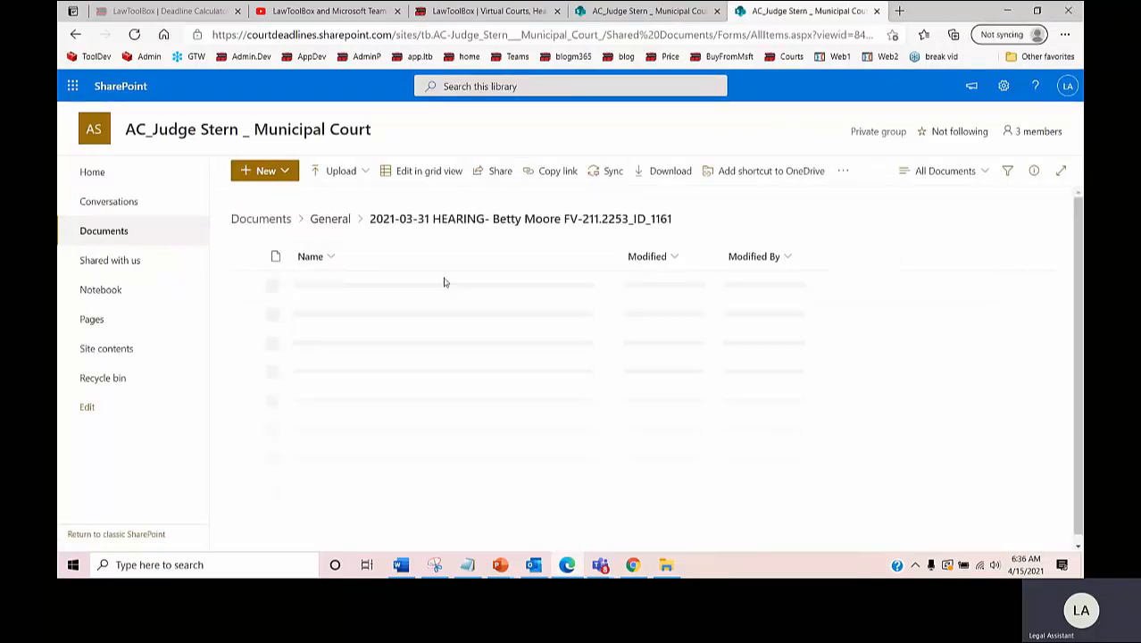
{"action": "left_click", "coordinate": [328, 220]}
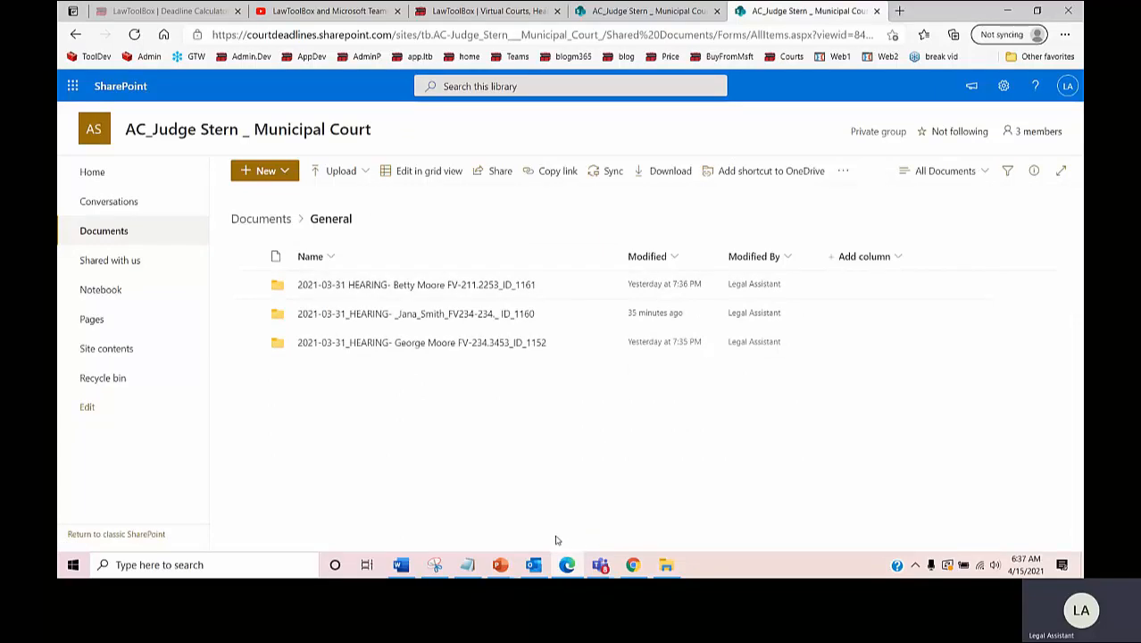
{"action": "mouse_move", "coordinate": [604, 570]}
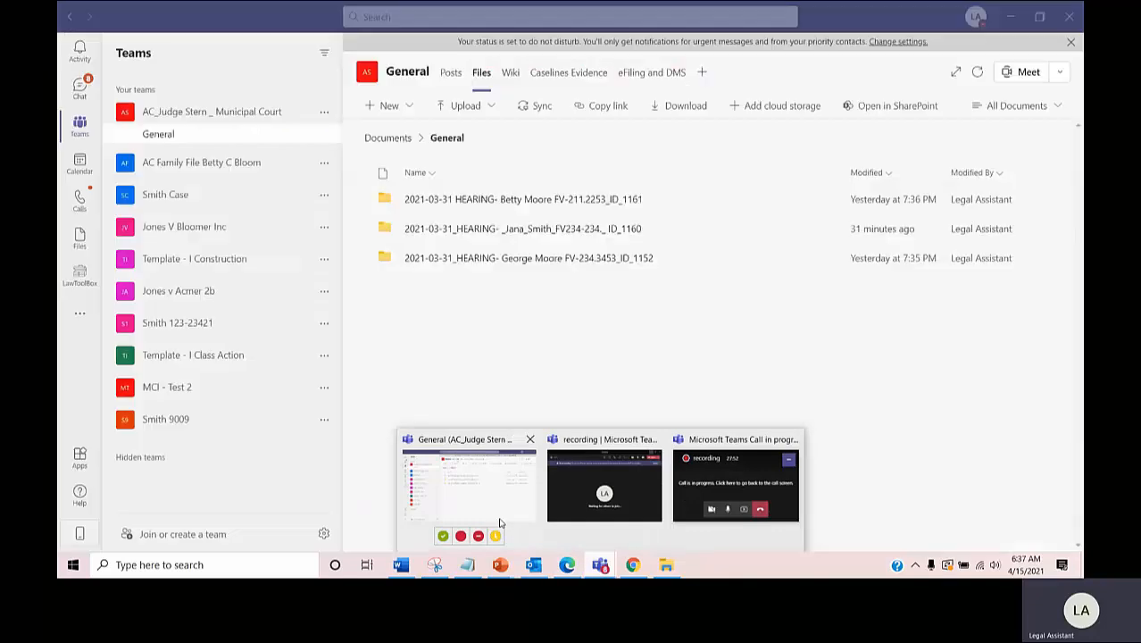
{"action": "left_click", "coordinate": [500, 523]}
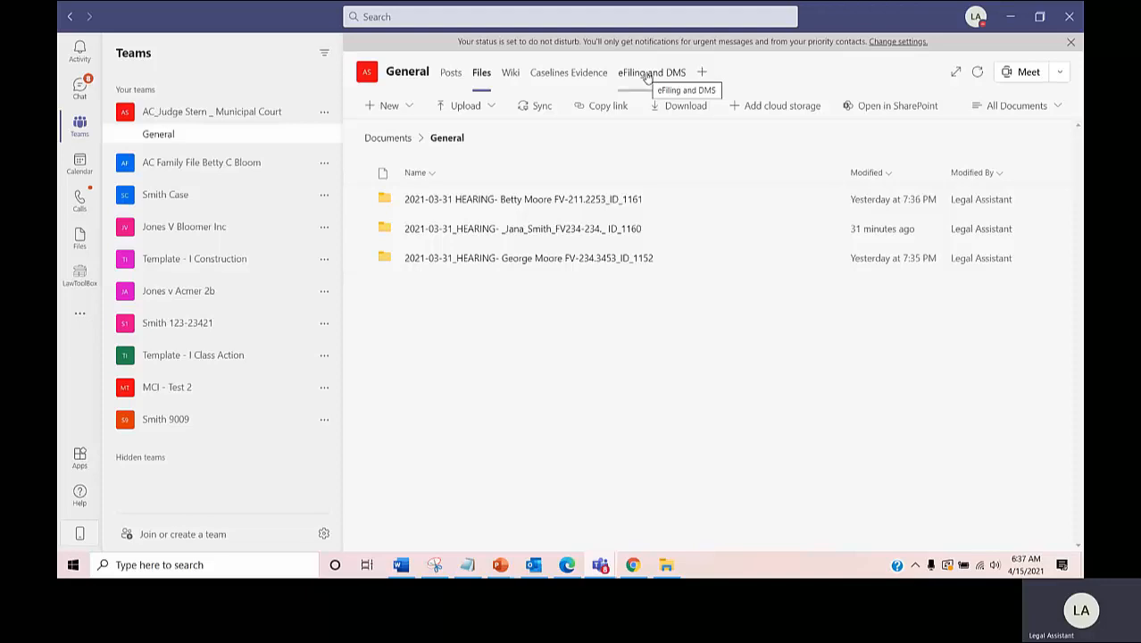
Step: Switch to Outlook and save the evidence email with its attachments to the matter's hearing folder under General using LawToolBox
{"action": "left_click", "coordinate": [533, 567]}
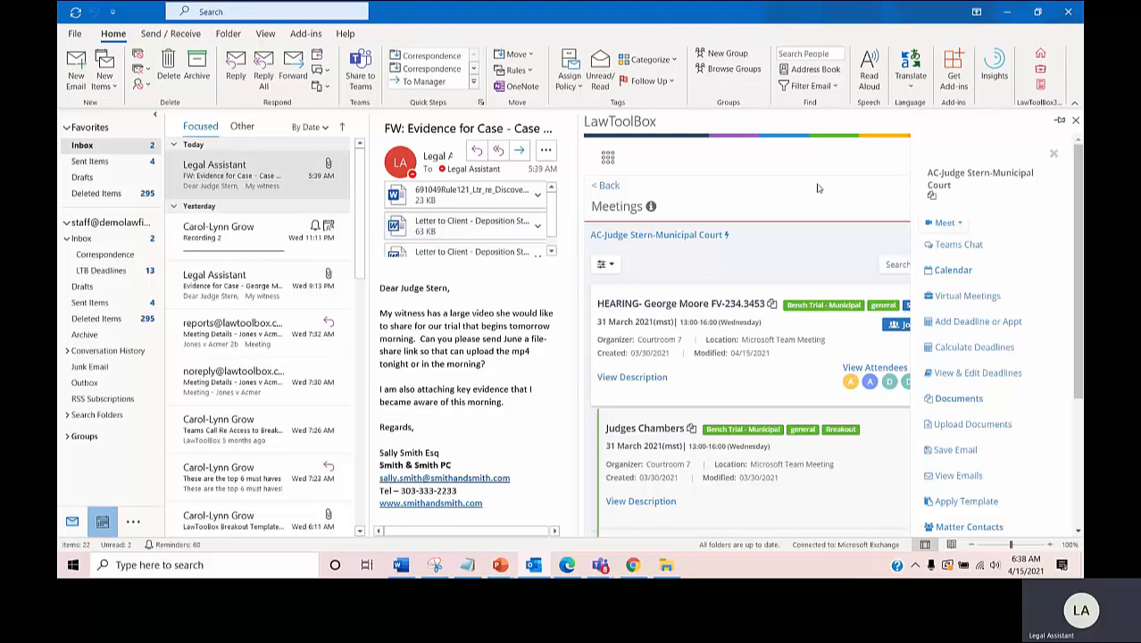
{"action": "left_click", "coordinate": [973, 451]}
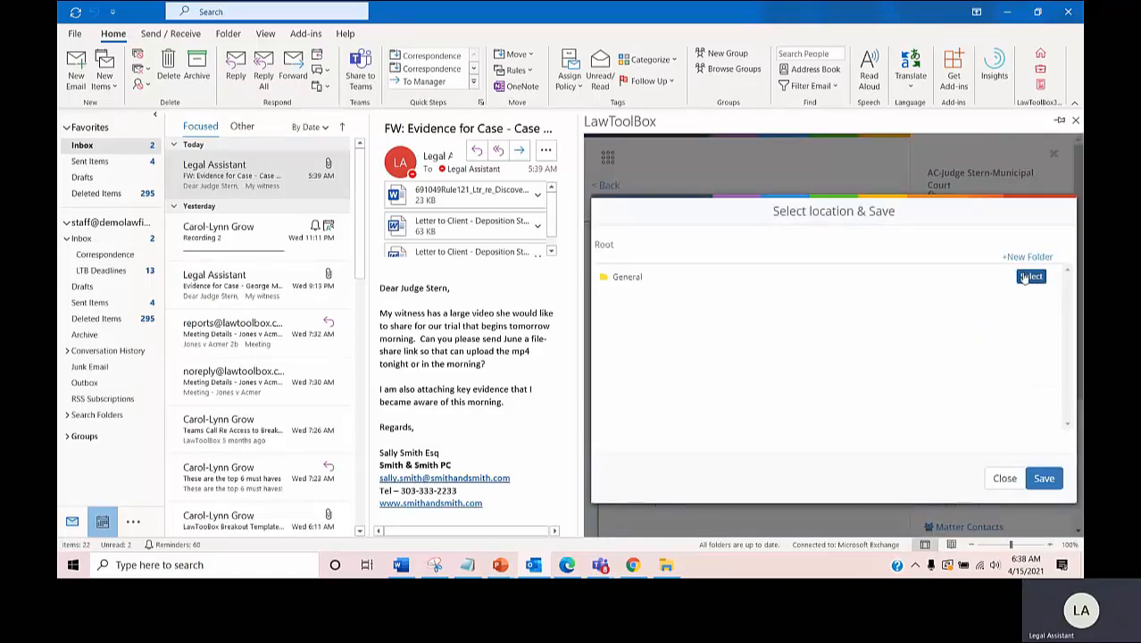
{"action": "left_click", "coordinate": [1024, 277]}
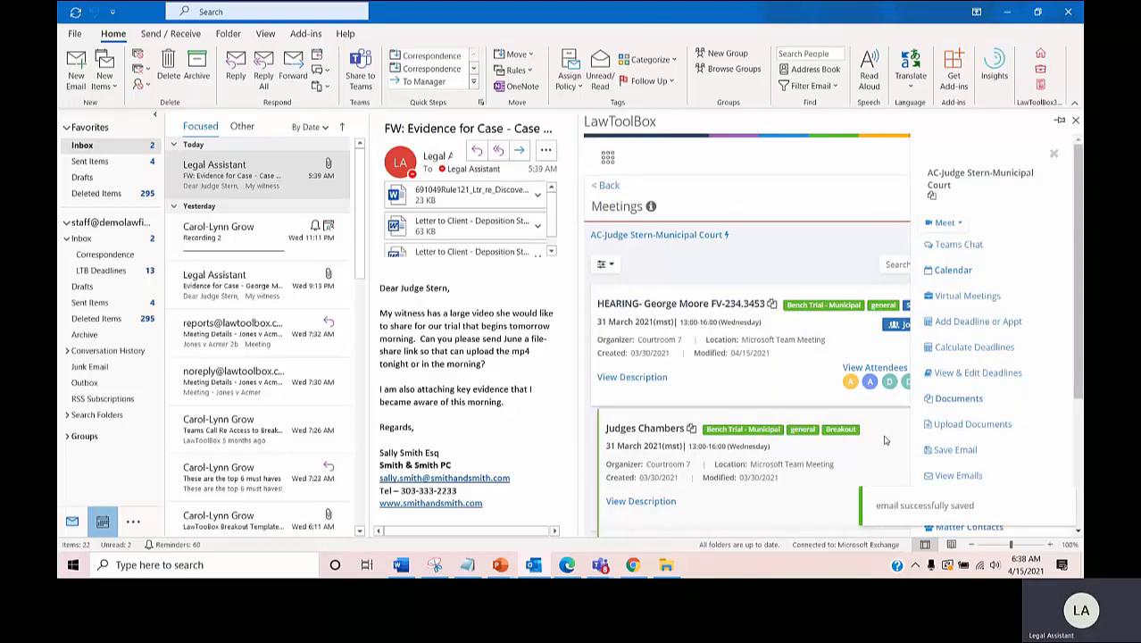
{"action": "left_click", "coordinate": [1054, 157]}
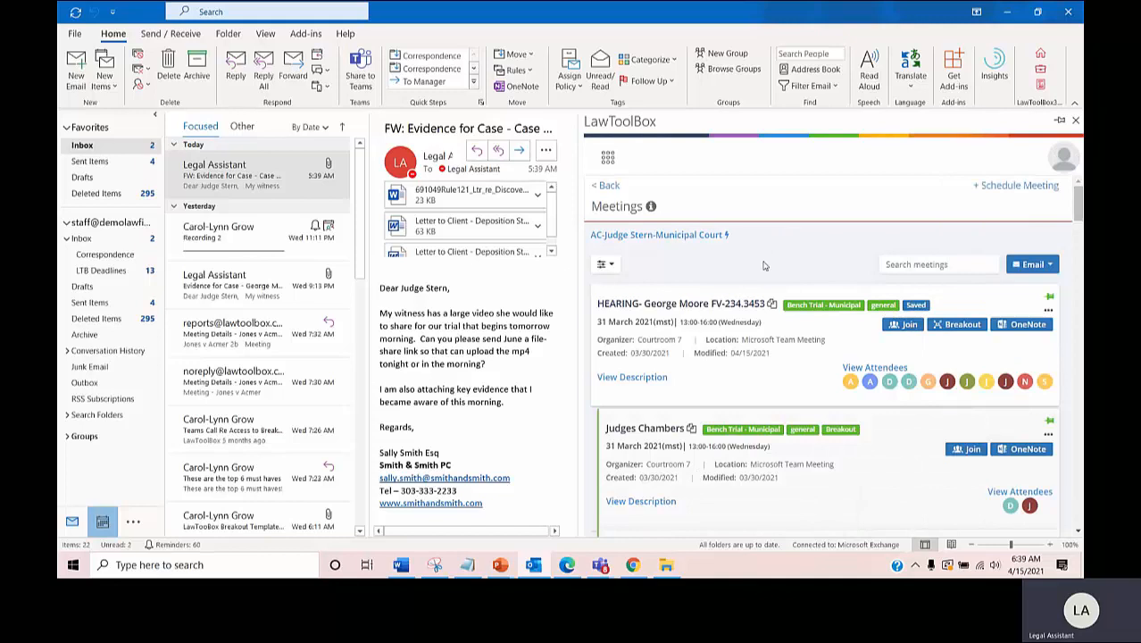
Step: Find the 10:00-10:30 hearing in the court's meetings, view its attendees and create a file share for Prosecution Witness 1
{"action": "left_click", "coordinate": [914, 264]}
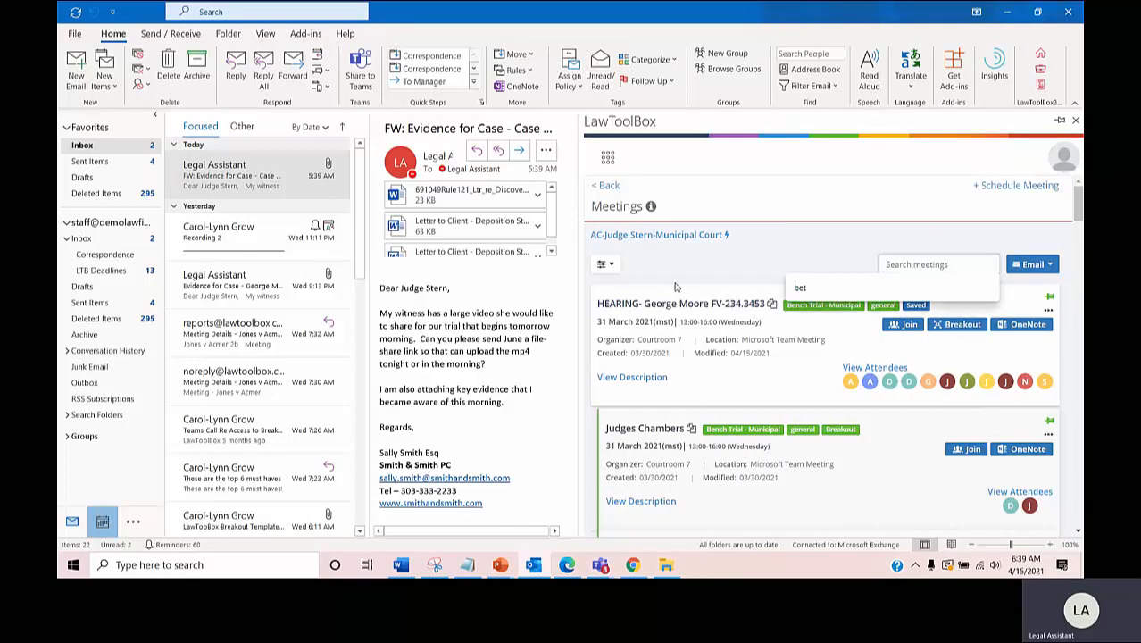
{"action": "scroll", "coordinate": [676, 286], "scroll_direction": "down", "scroll_amount": 5}
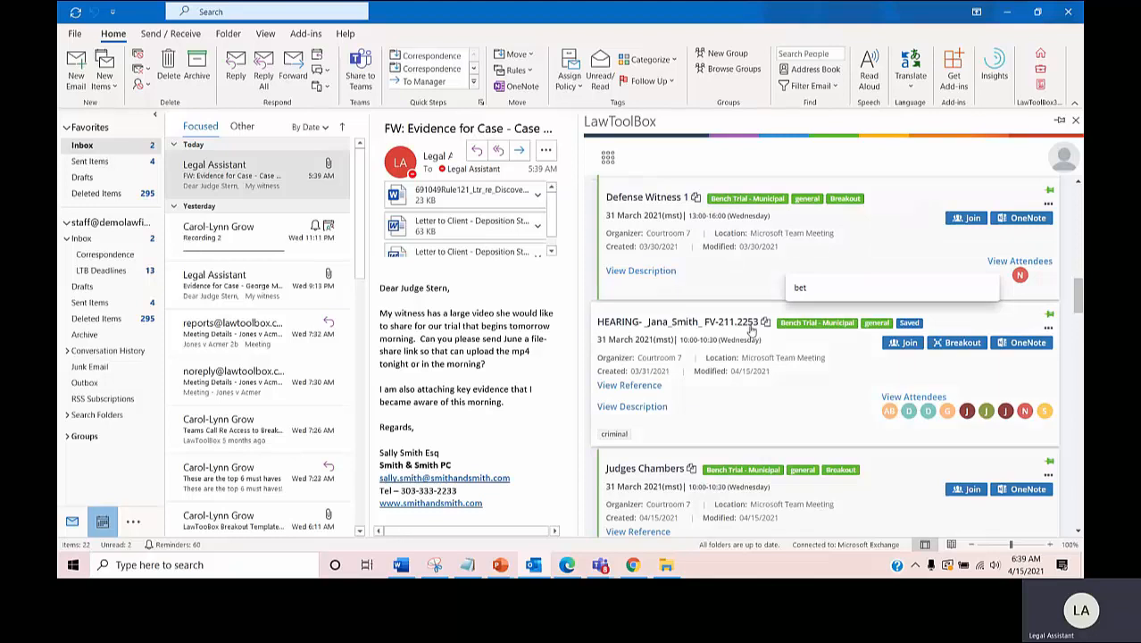
{"action": "left_click", "coordinate": [875, 371]}
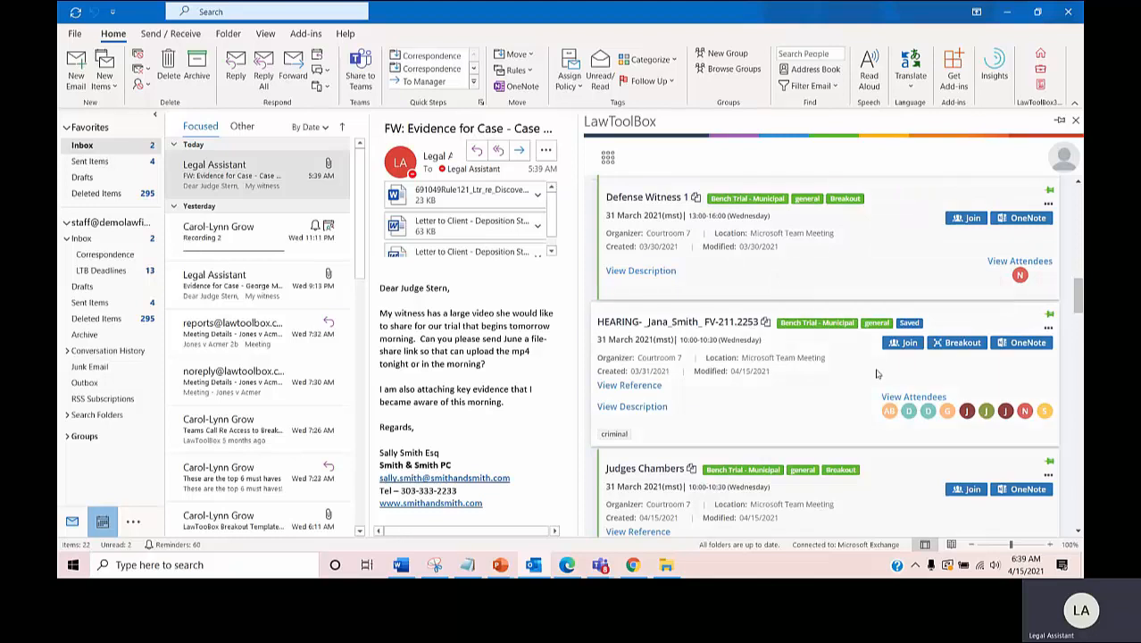
{"action": "left_click", "coordinate": [917, 398]}
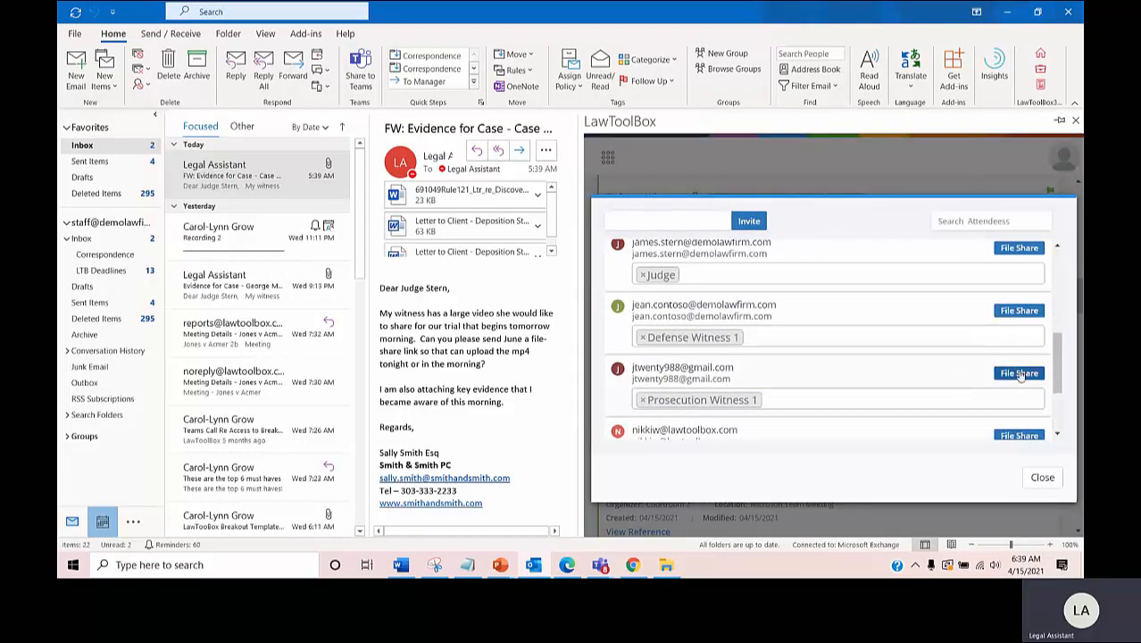
{"action": "left_click", "coordinate": [1020, 374]}
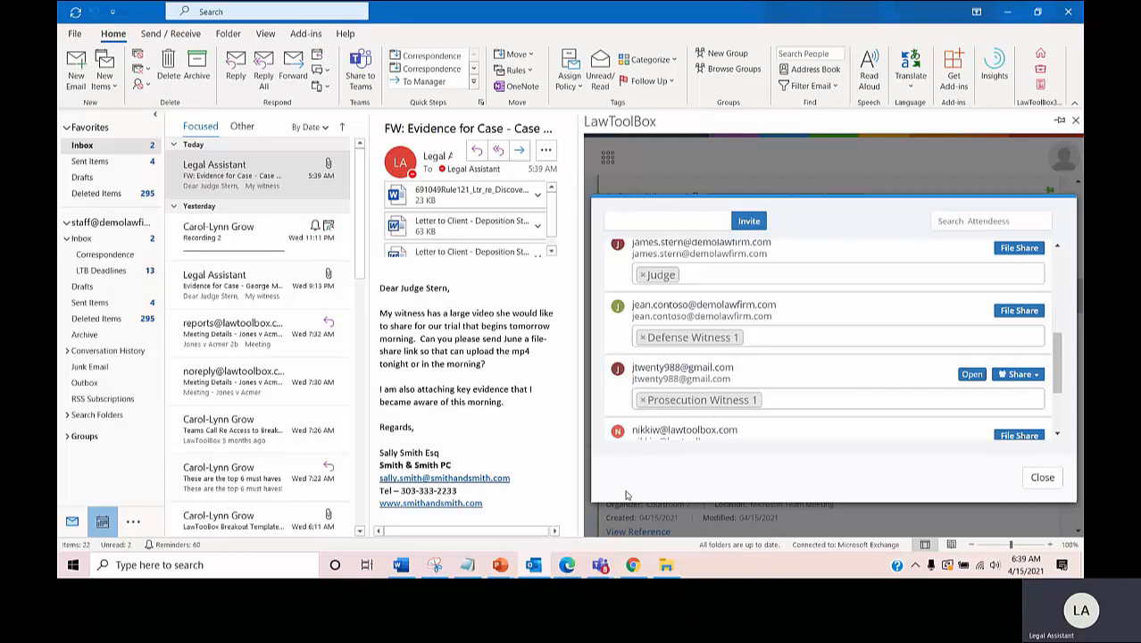
Step: Switch to the witness's Gmail in Chrome and open the shared folder link from the Legal Assistant's sharing email
{"action": "left_click", "coordinate": [633, 565]}
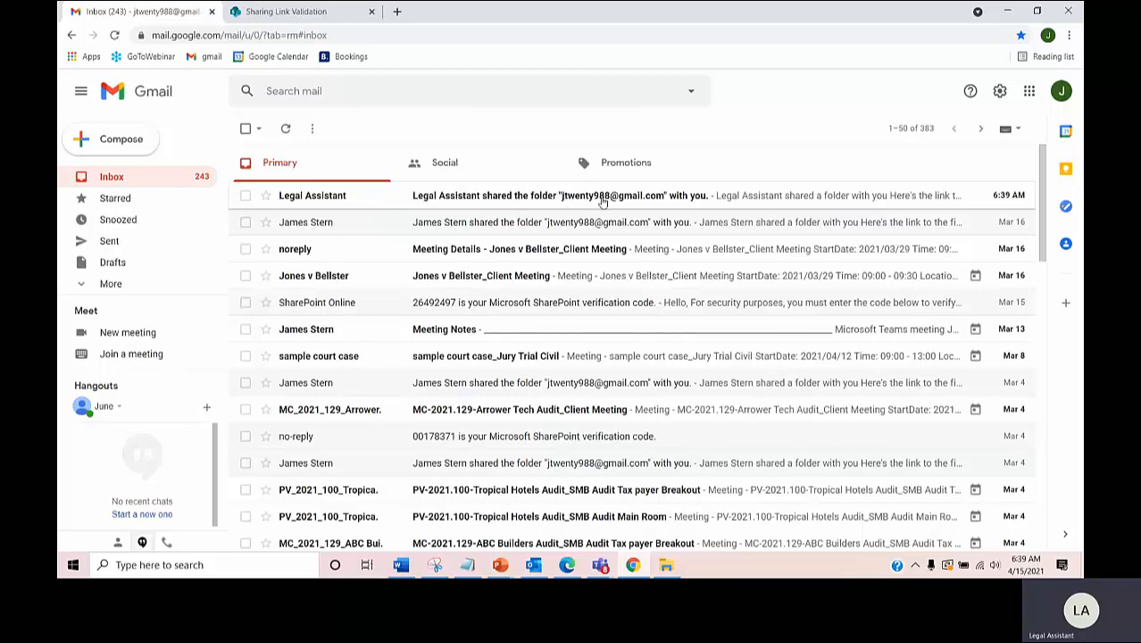
{"action": "left_click", "coordinate": [603, 201]}
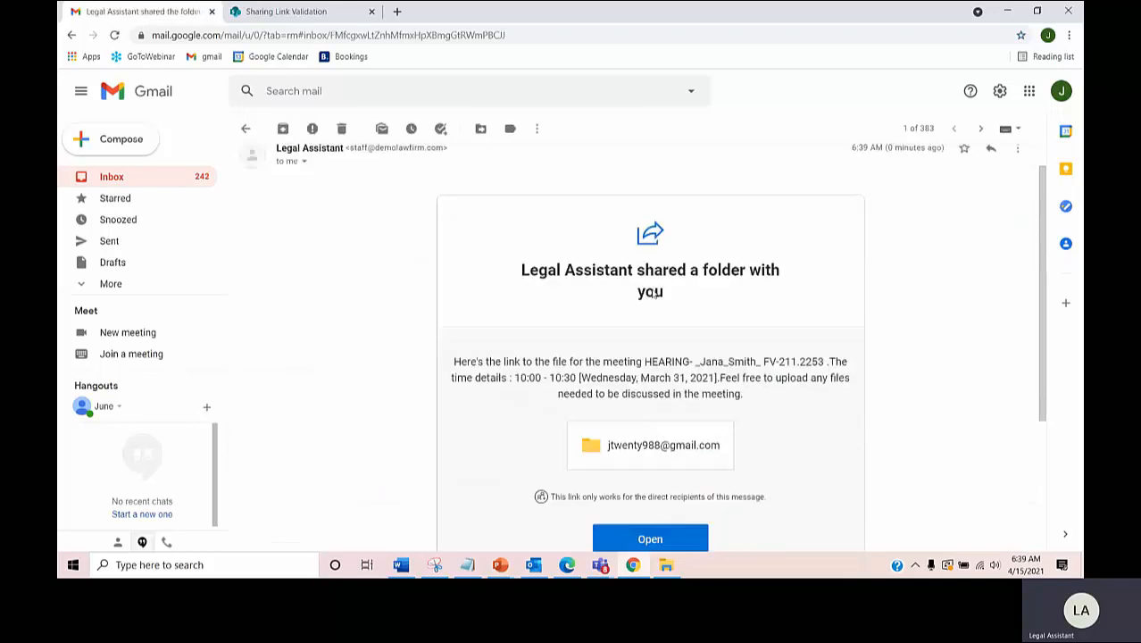
{"action": "scroll", "coordinate": [652, 295], "scroll_direction": "down", "scroll_amount": 3}
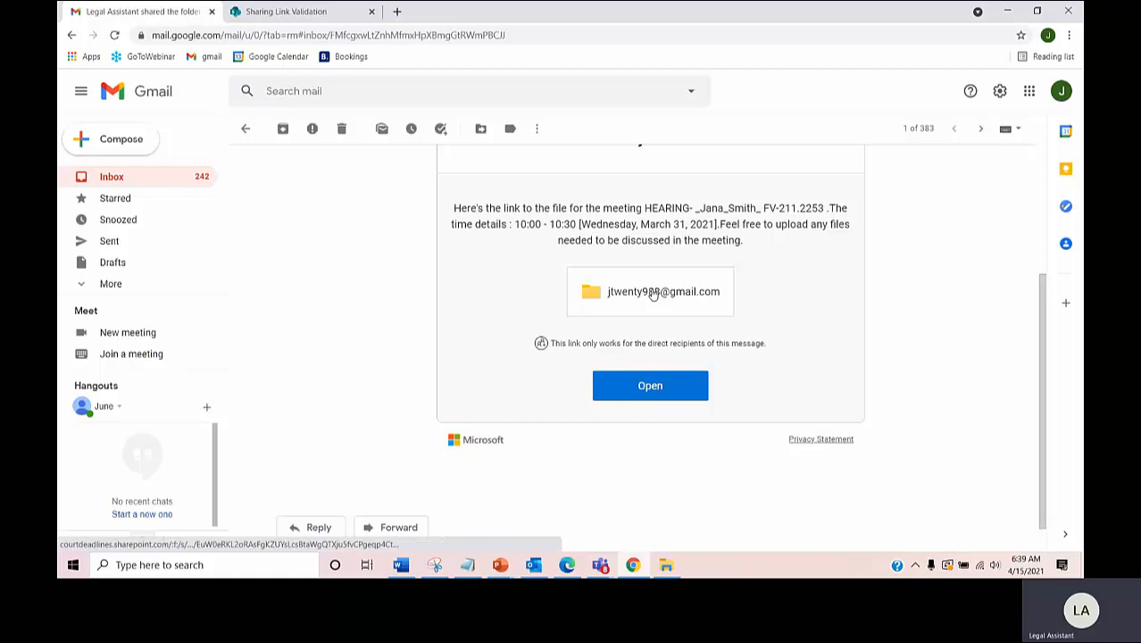
{"action": "left_click", "coordinate": [651, 386]}
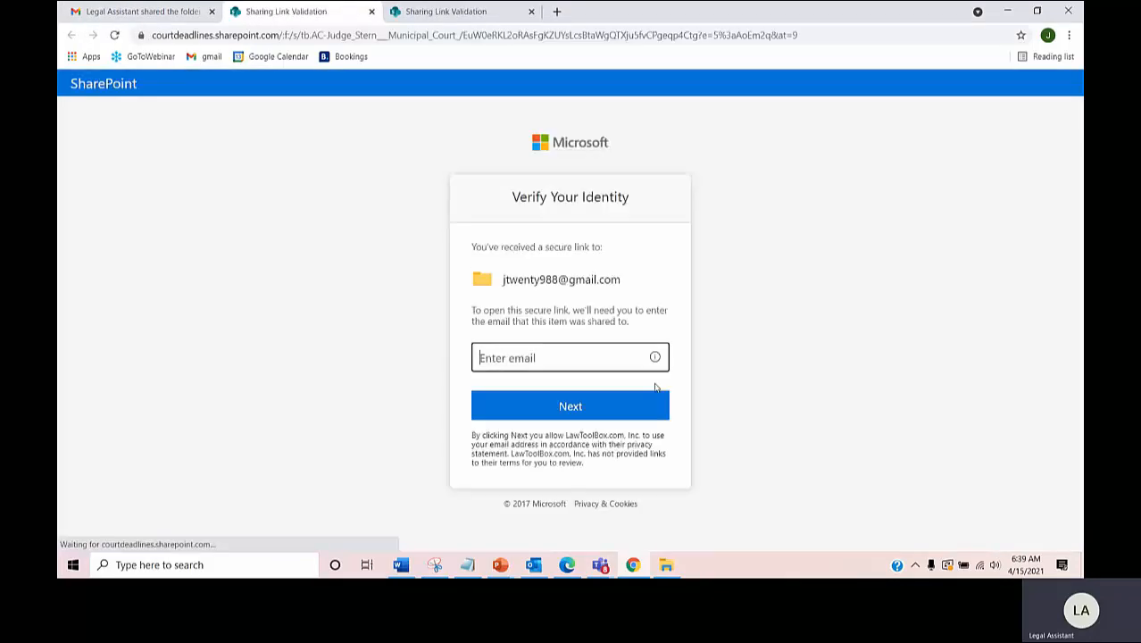
Step: Submit the witness's email address on the identity verification page to request a verification code
{"action": "left_click", "coordinate": [573, 357]}
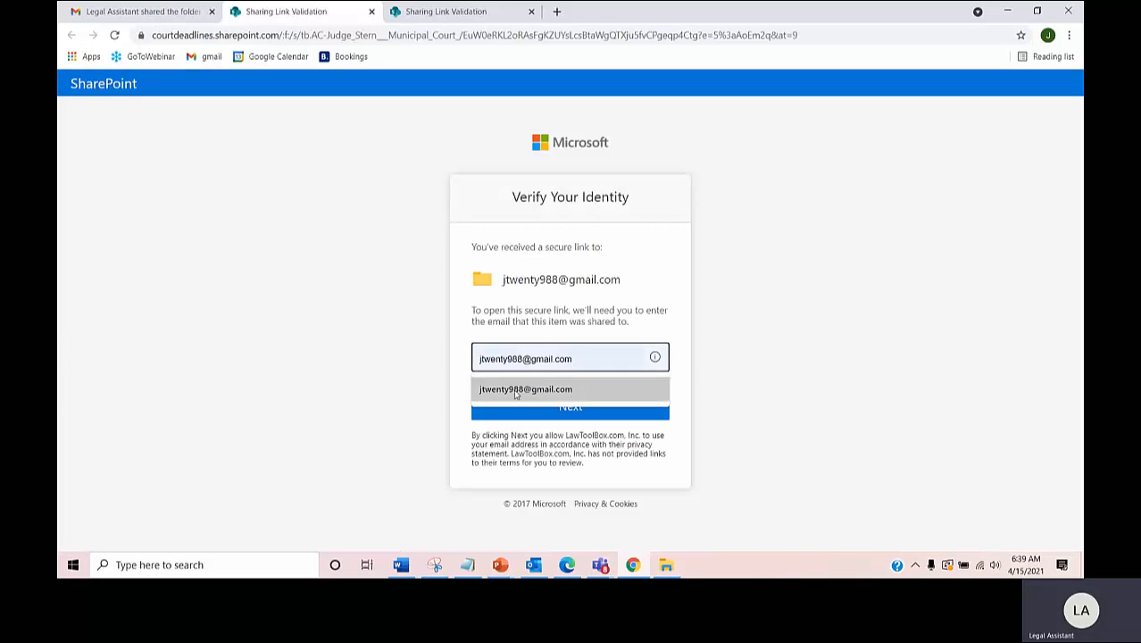
{"action": "left_click", "coordinate": [568, 390]}
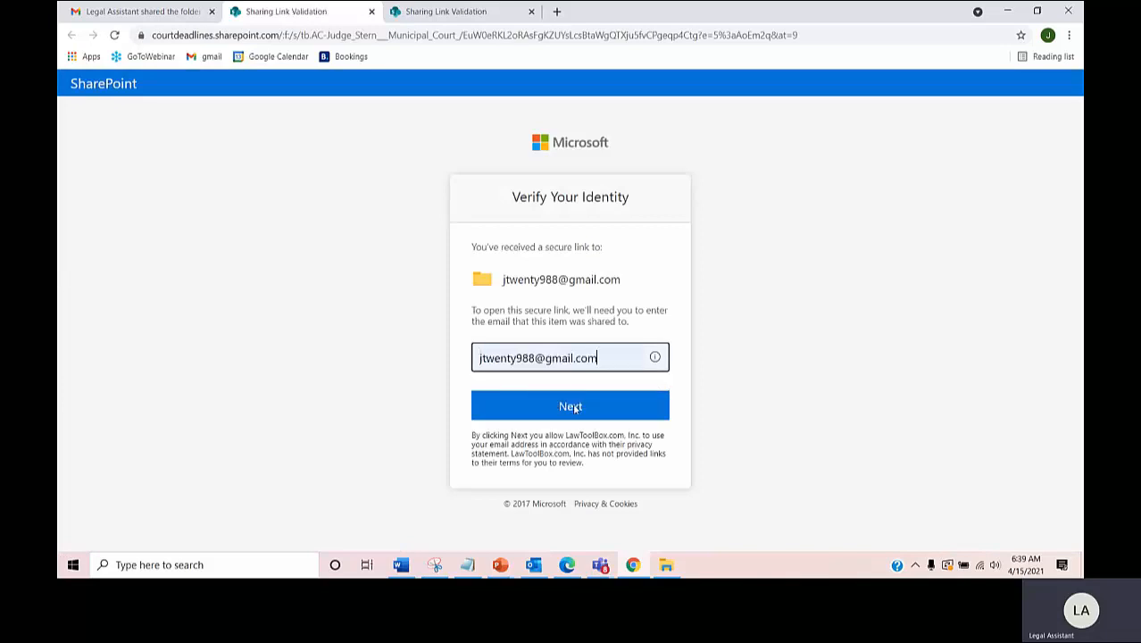
{"action": "left_click", "coordinate": [573, 403]}
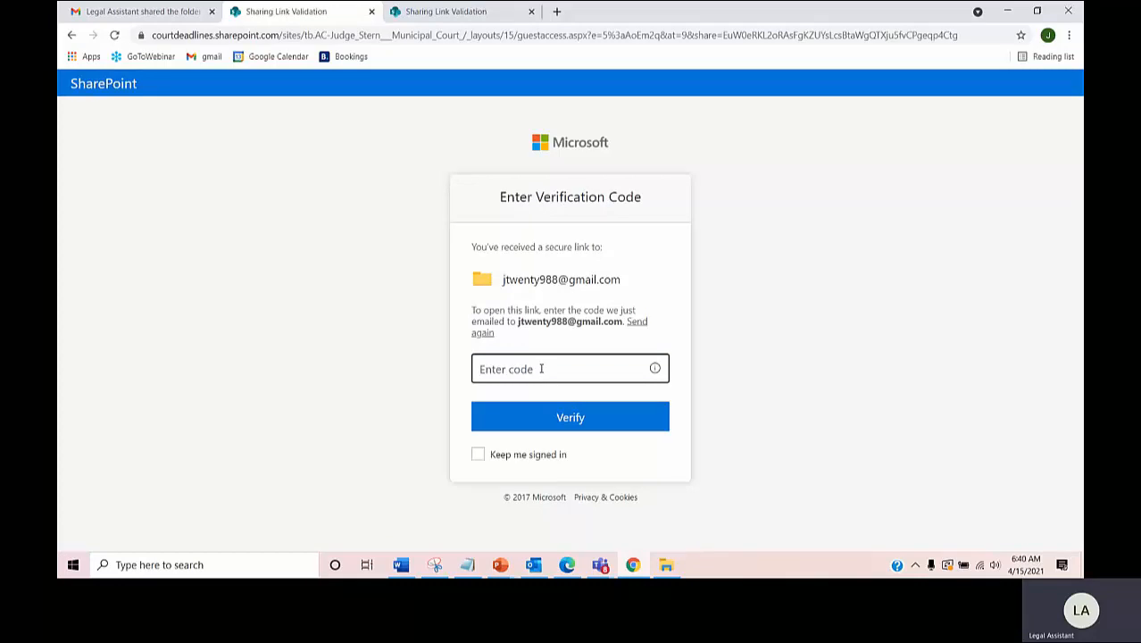
Step: Copy the verification code from the newest SharePoint Online email in Gmail and return to the inbox
{"action": "left_click", "coordinate": [171, 16]}
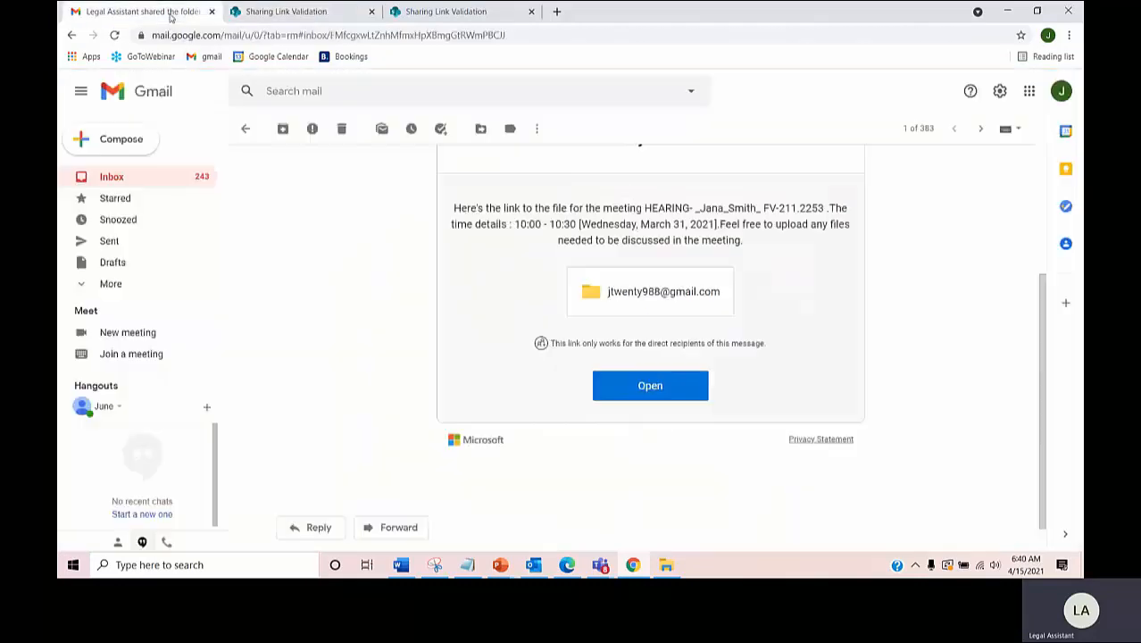
{"action": "left_click", "coordinate": [123, 178]}
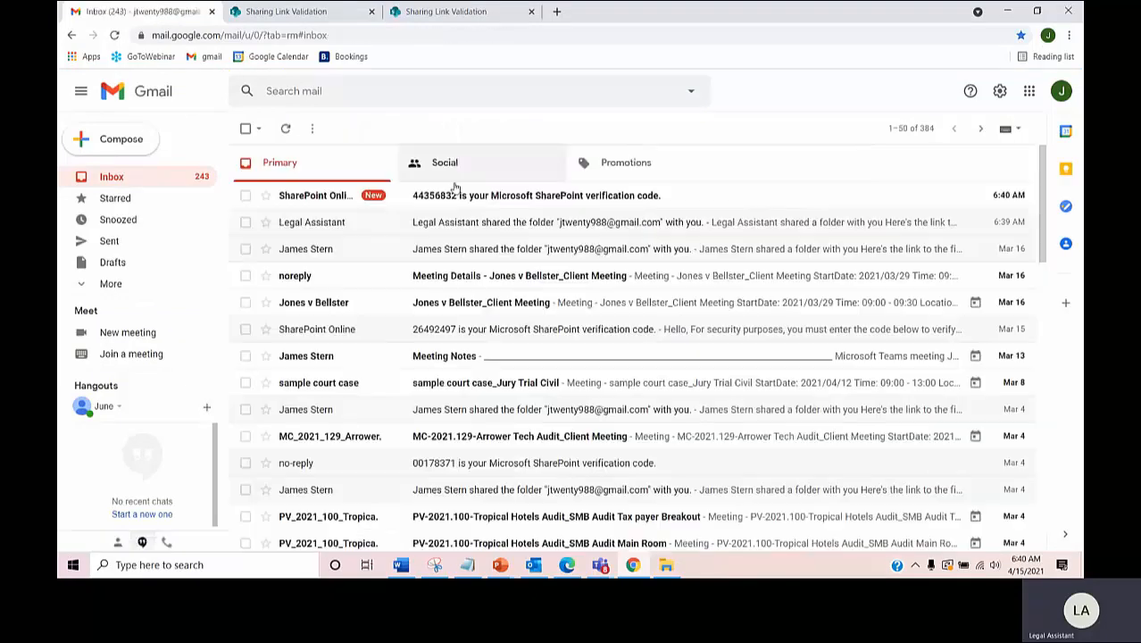
{"action": "left_click", "coordinate": [452, 196]}
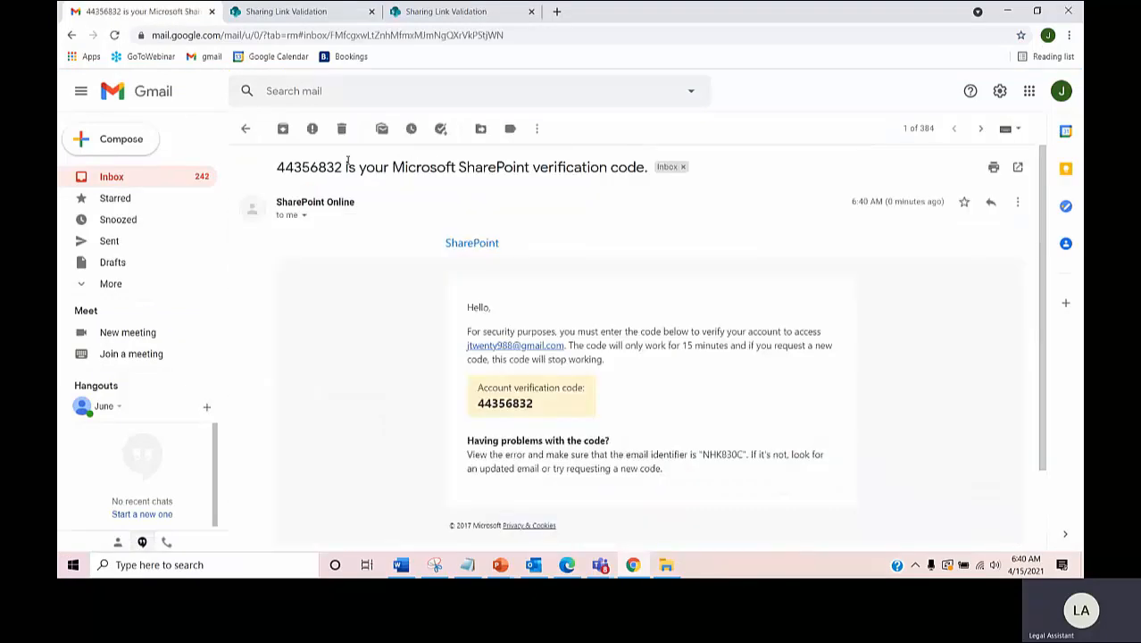
{"action": "left_click_drag", "start_coordinate": [344, 168], "coordinate": [273, 167]}
{"action": "key", "text": "ctrl+c"}
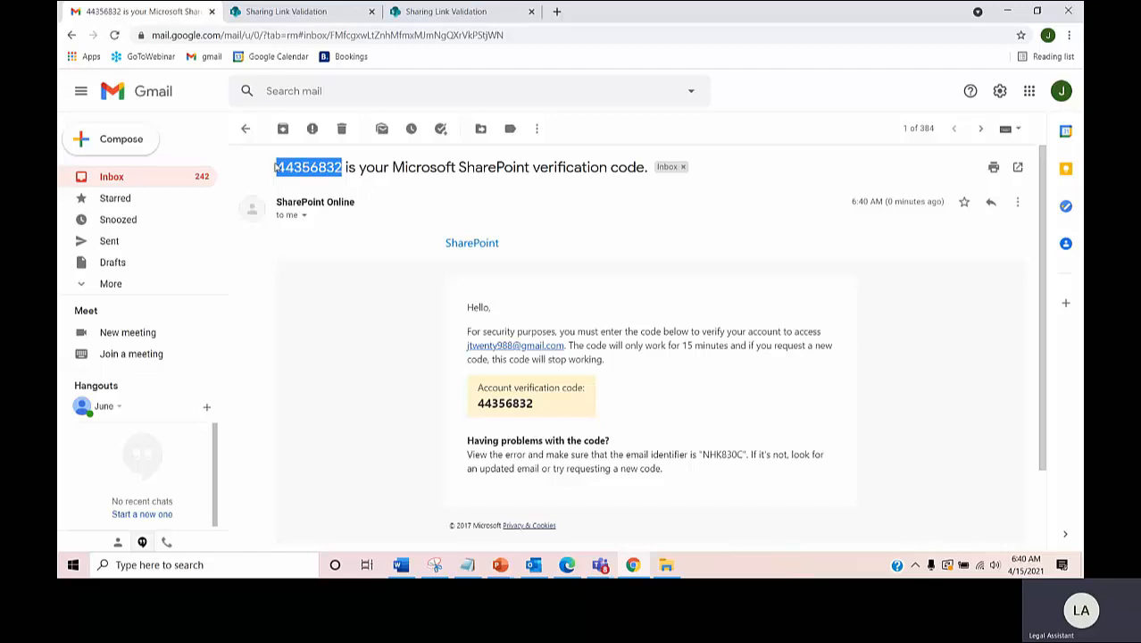
{"action": "left_click", "coordinate": [135, 175]}
Step: Paste the verification code into the sharing link page and verify it to open the shared folder
{"action": "left_click", "coordinate": [287, 12]}
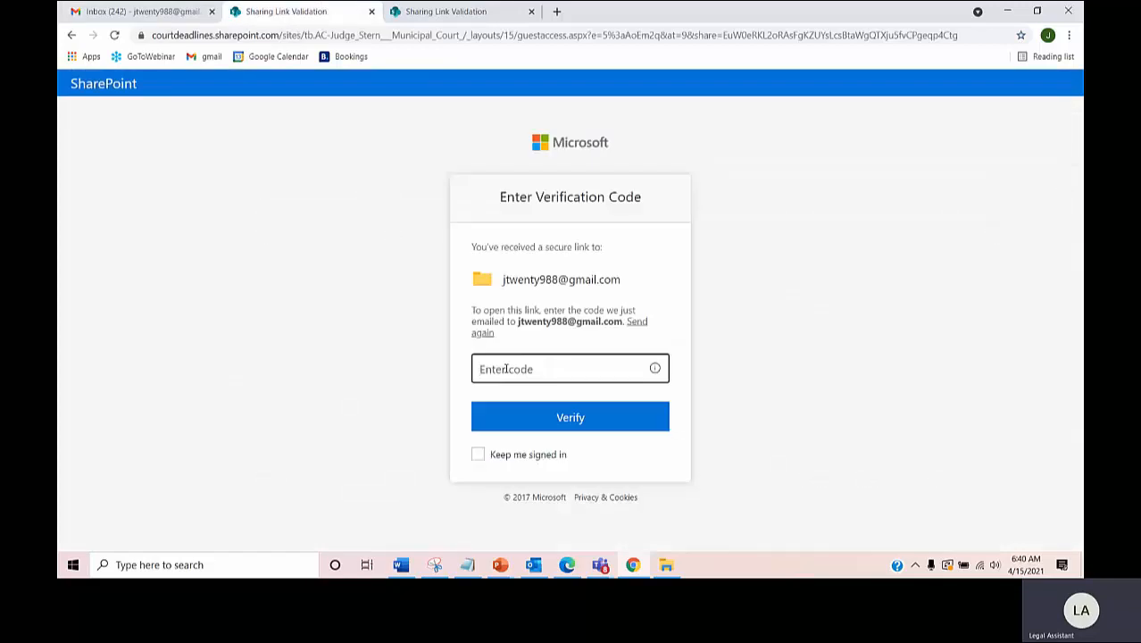
{"action": "key", "text": "ctrl+v"}
{"action": "left_click", "coordinate": [556, 420]}
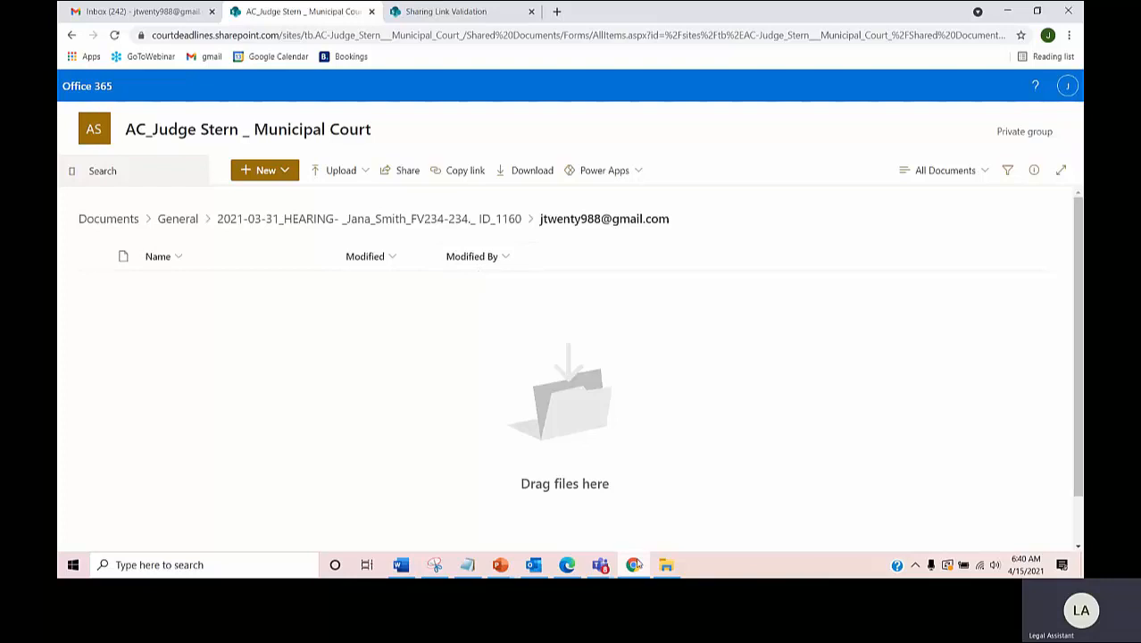
Step: Upload Damages and the Estimating-Damages-in-Patent-Infringement-Cases PDF from the Damages and Relief folder to the witness's shared folder
{"action": "left_click", "coordinate": [666, 564]}
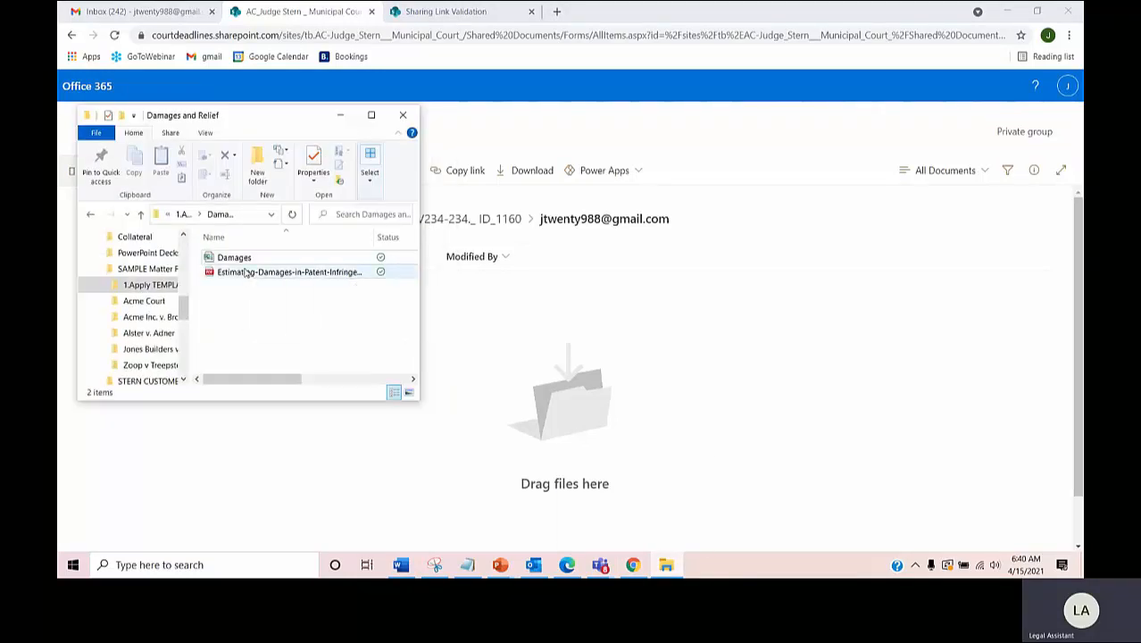
{"action": "left_click", "coordinate": [235, 258]}
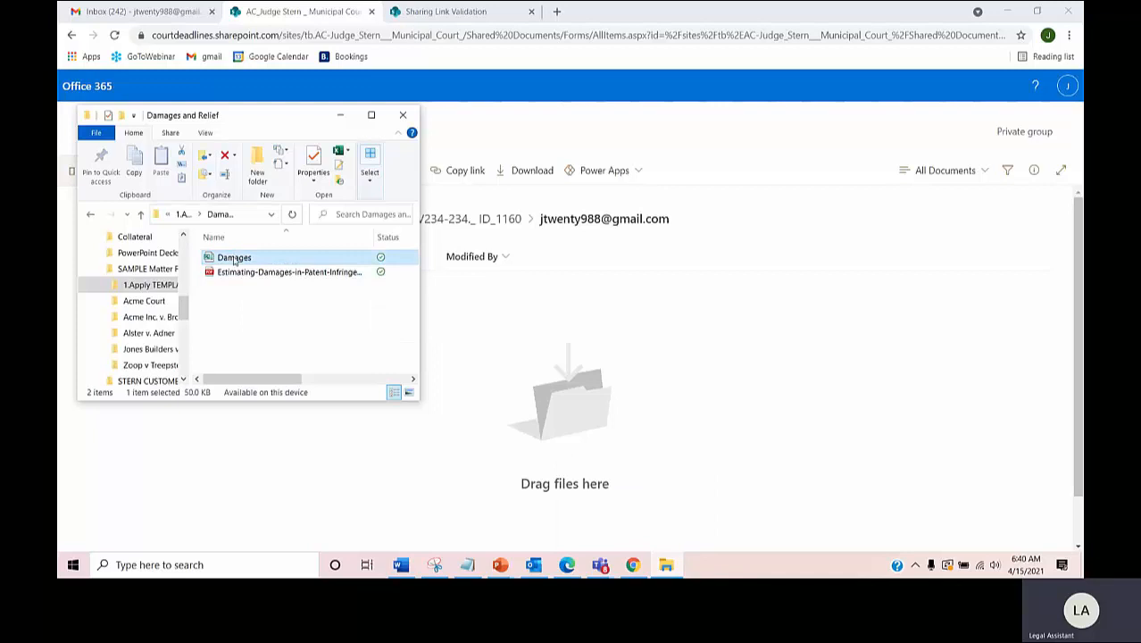
{"action": "left_click", "coordinate": [230, 273], "text": "shift"}
{"action": "left_click_drag", "start_coordinate": [231, 274], "coordinate": [543, 366]}
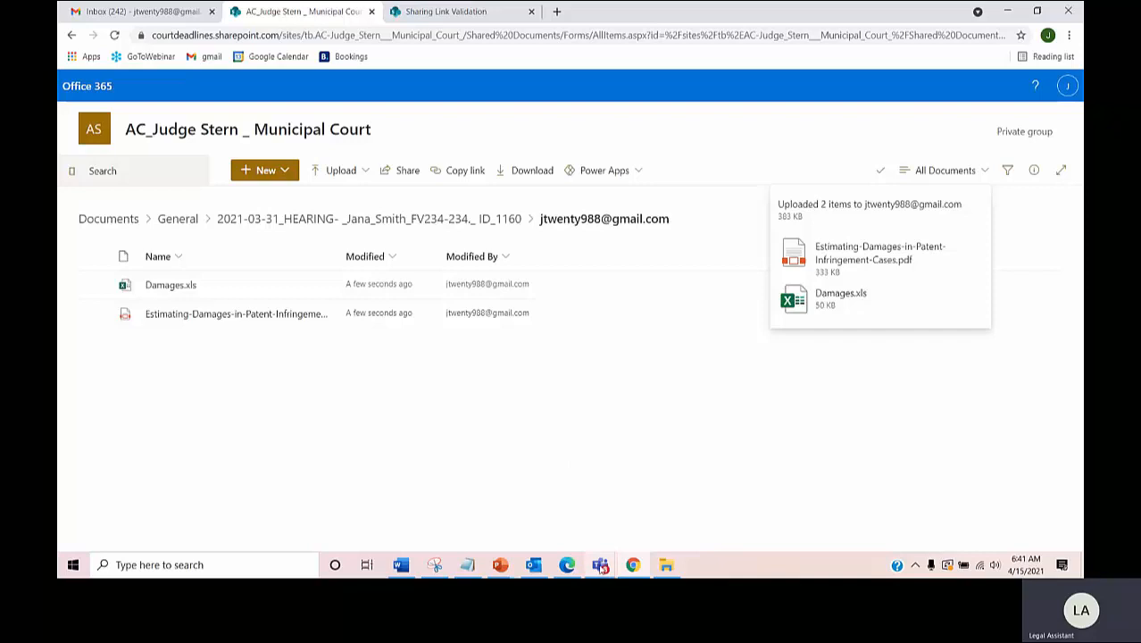
Step: Switch to Teams and check the uploaded files in the witness's file-share folder inside the ID_1160 hearing folder
{"action": "mouse_move", "coordinate": [602, 570]}
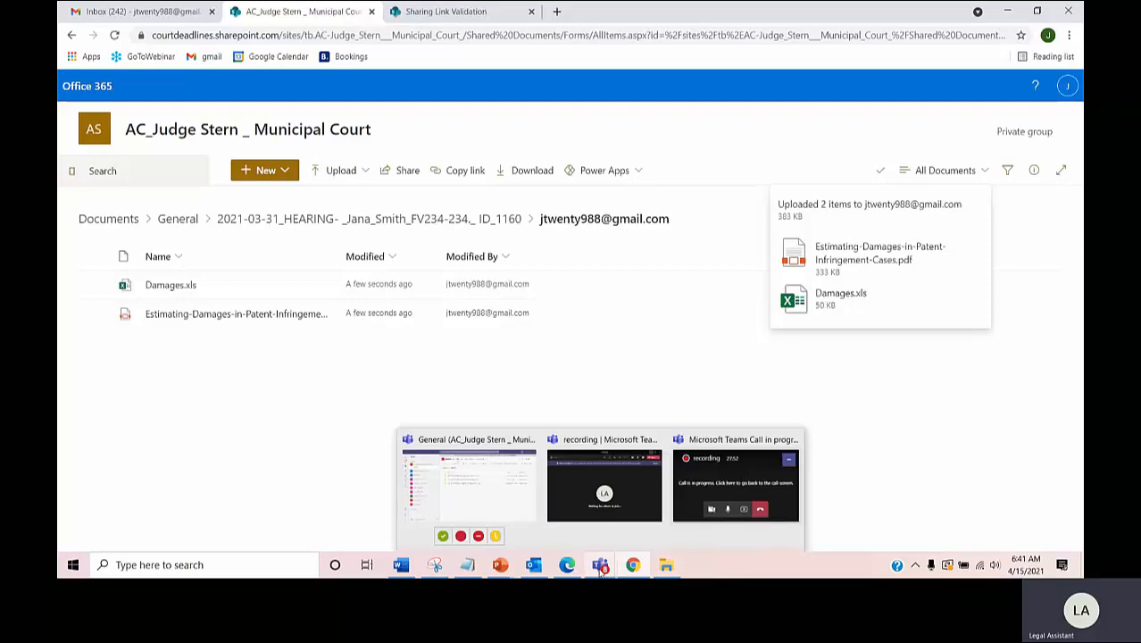
{"action": "left_click", "coordinate": [500, 508]}
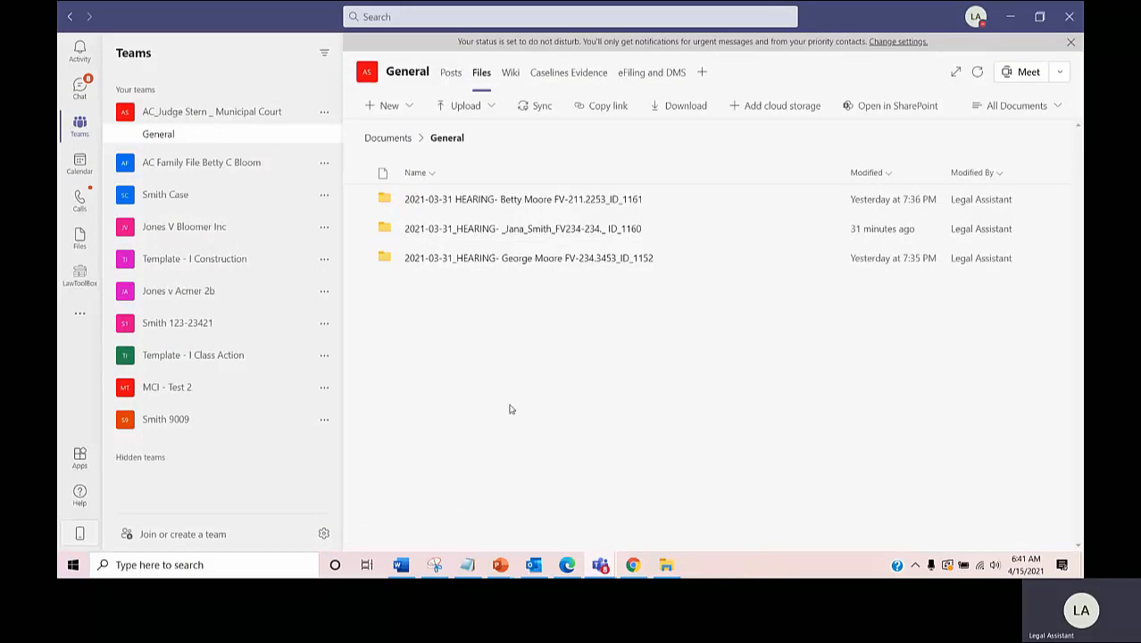
{"action": "left_click", "coordinate": [506, 230]}
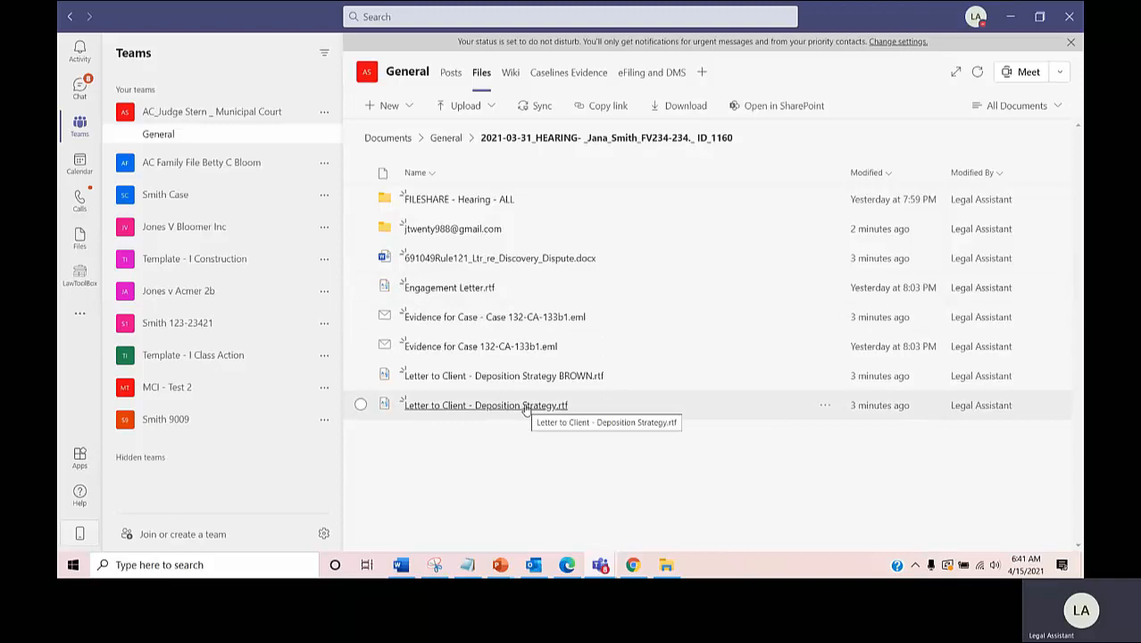
{"action": "left_click", "coordinate": [439, 230]}
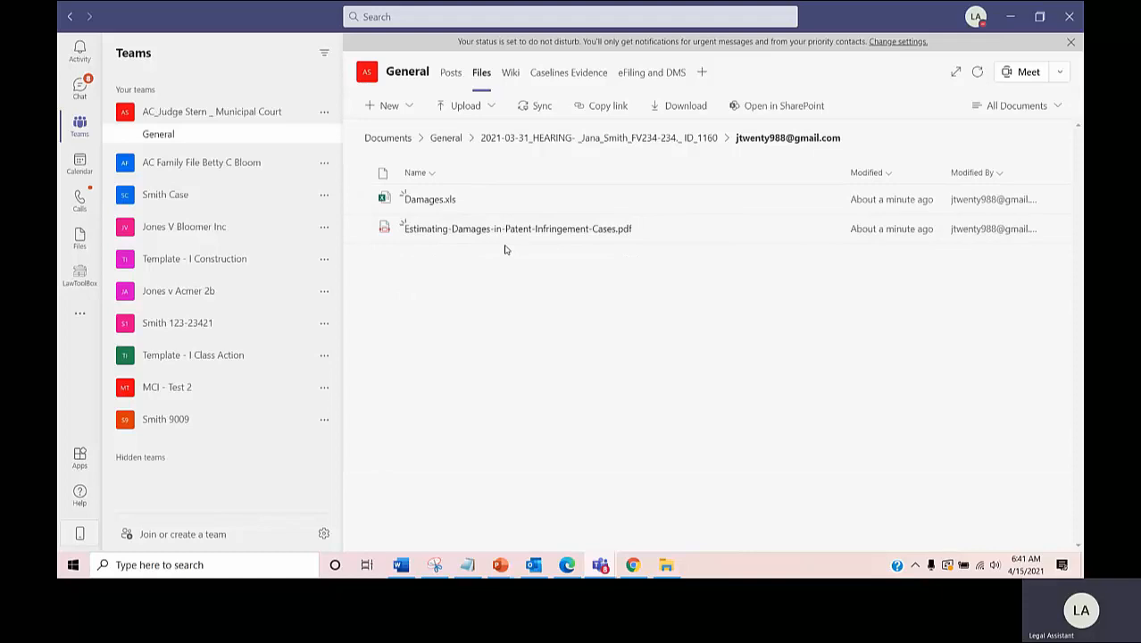
Step: Go back to the ID_1160 hearing folder and open FILESHARE - Hearing - ALL to view its exhibit folders
{"action": "left_click", "coordinate": [514, 141]}
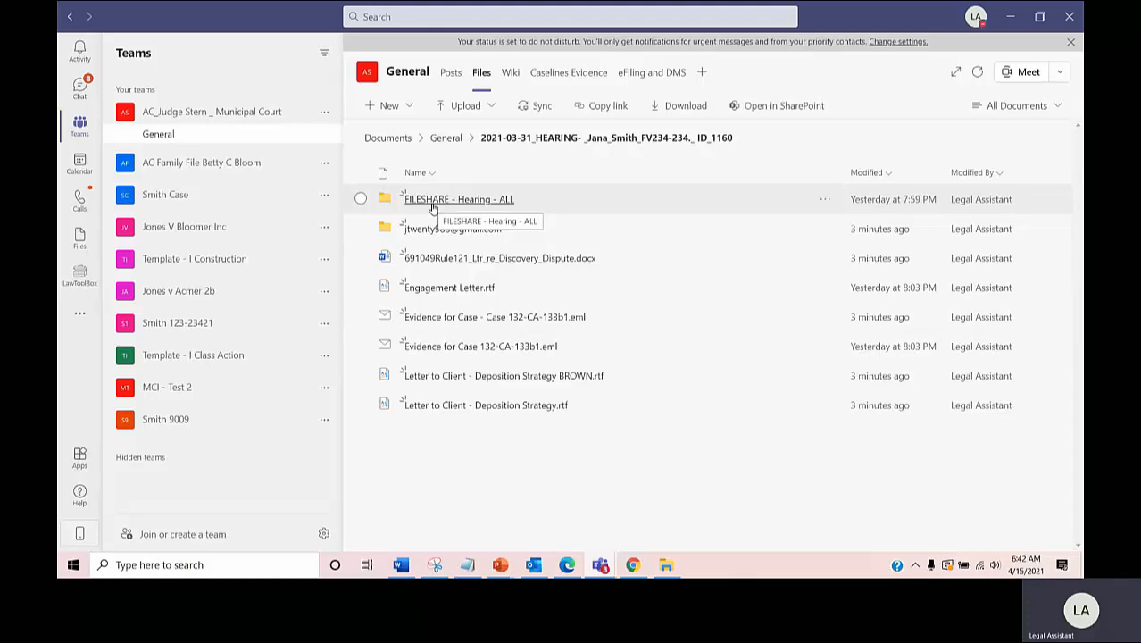
{"action": "left_click", "coordinate": [432, 203]}
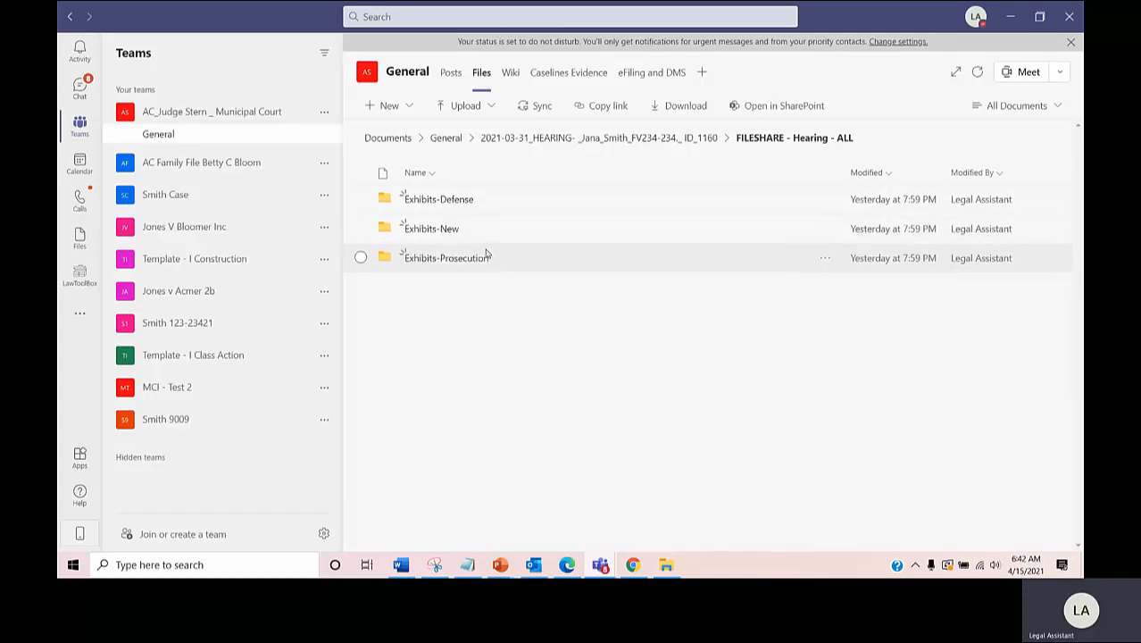
Step: Switch to Outlook, return to the start of the LawToolBox meetings list, and select the AC-Judge Stern-Municipal Court link
{"action": "mouse_move", "coordinate": [535, 567]}
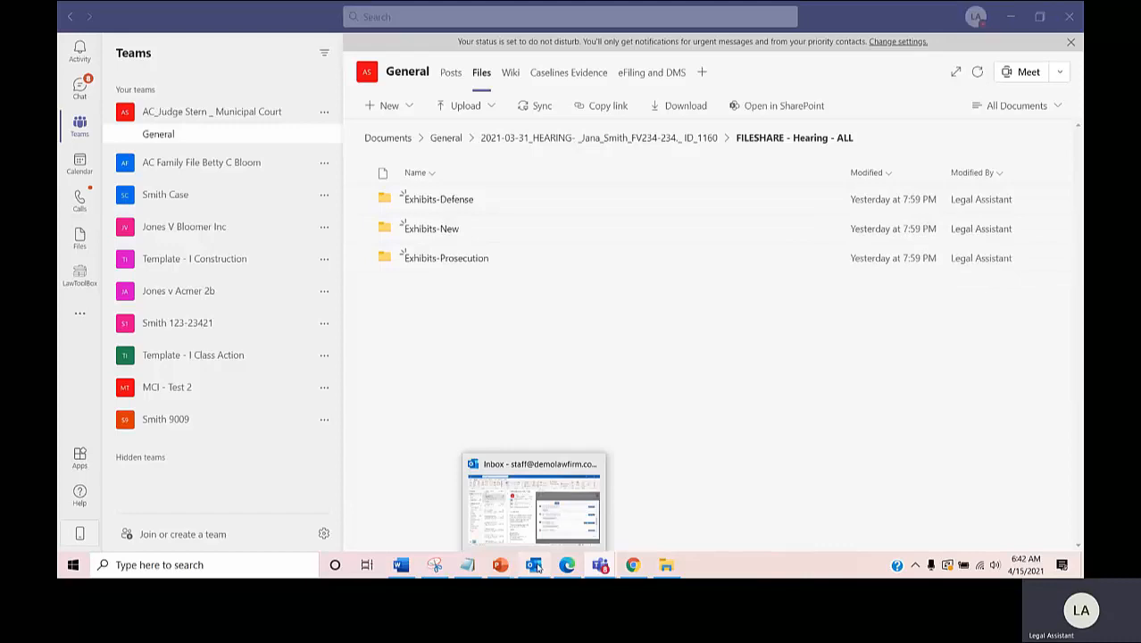
{"action": "left_click", "coordinate": [536, 567]}
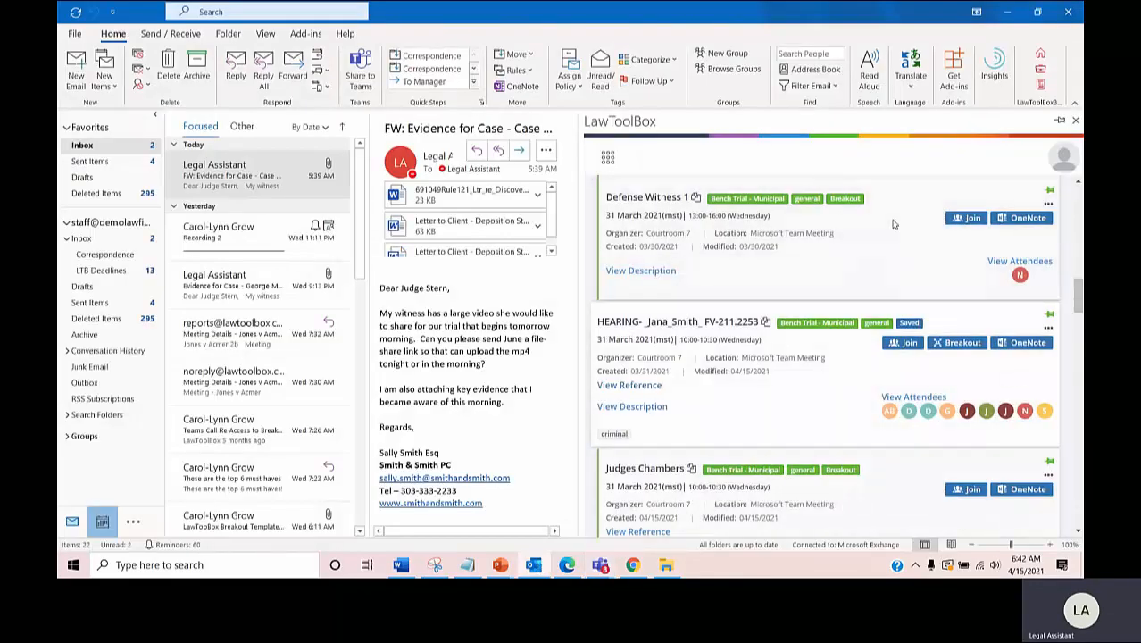
{"action": "scroll", "coordinate": [893, 224], "scroll_direction": "up", "scroll_amount": 5}
{"action": "scroll", "coordinate": [893, 224], "scroll_direction": "up", "scroll_amount": 5}
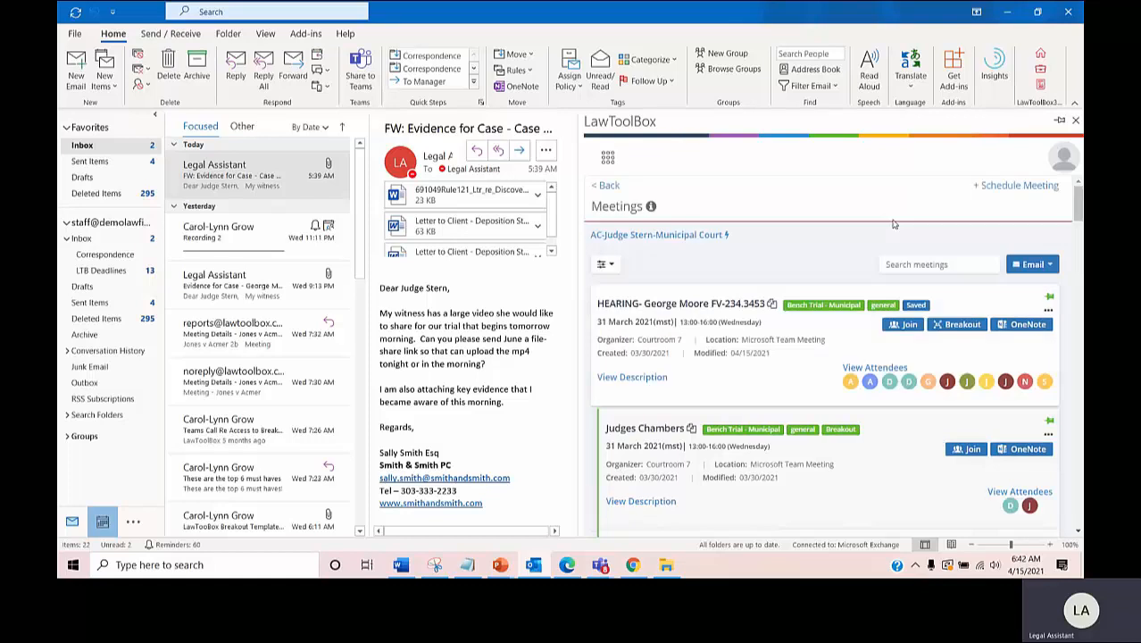
{"action": "left_click", "coordinate": [696, 239]}
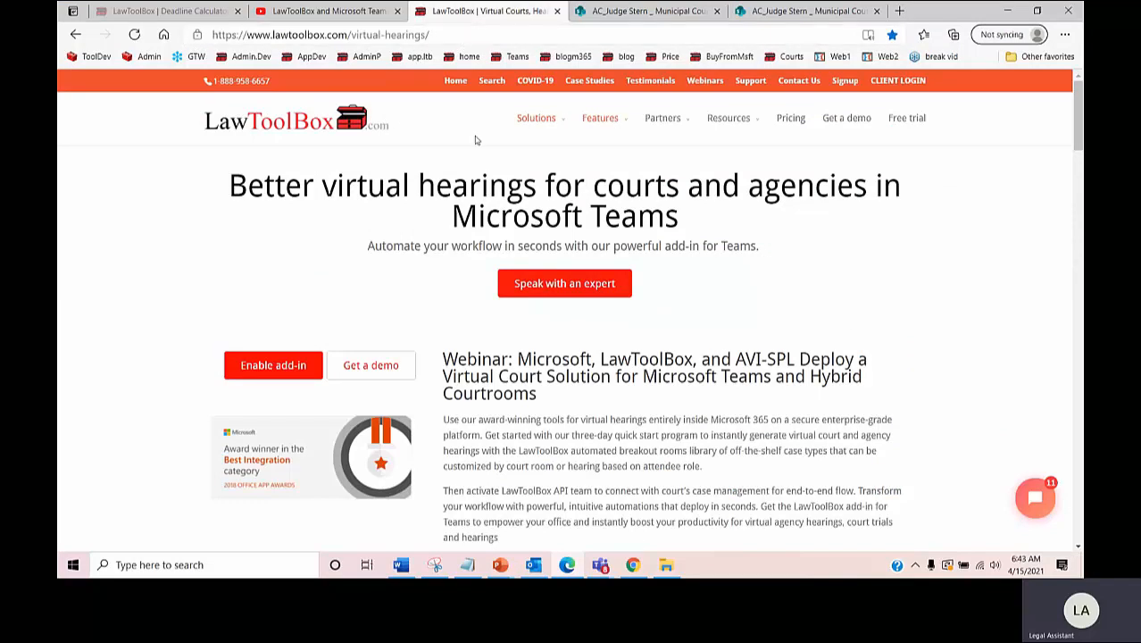
Step: Switch to PowerPoint to show the LawToolBox Microsoft 365 Virtual Court contact slide
{"action": "left_click", "coordinate": [500, 563]}
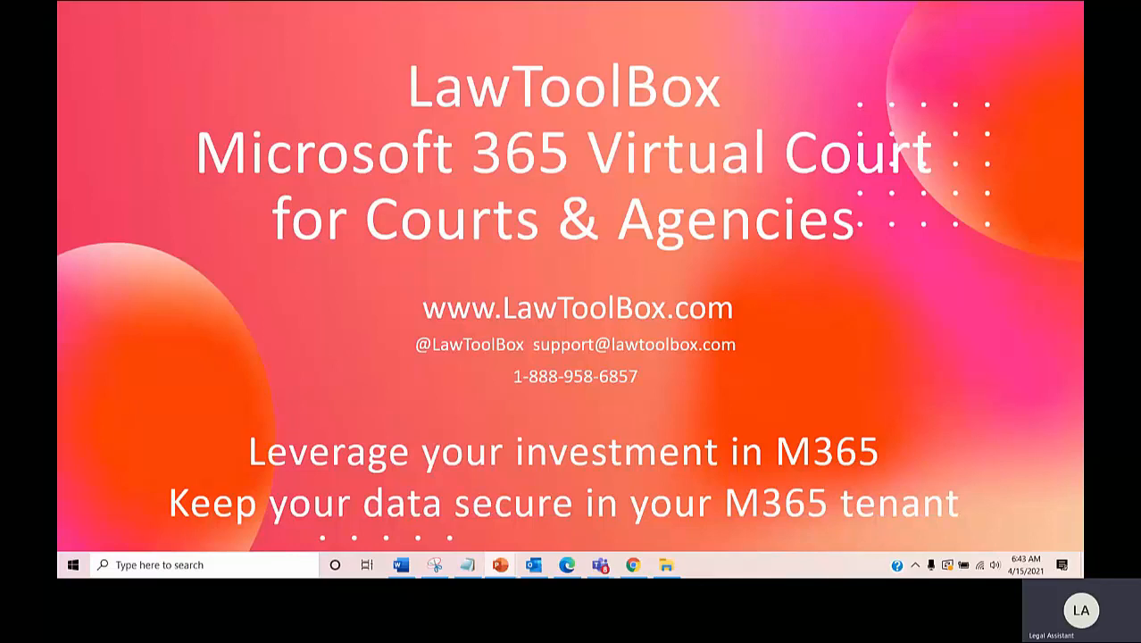